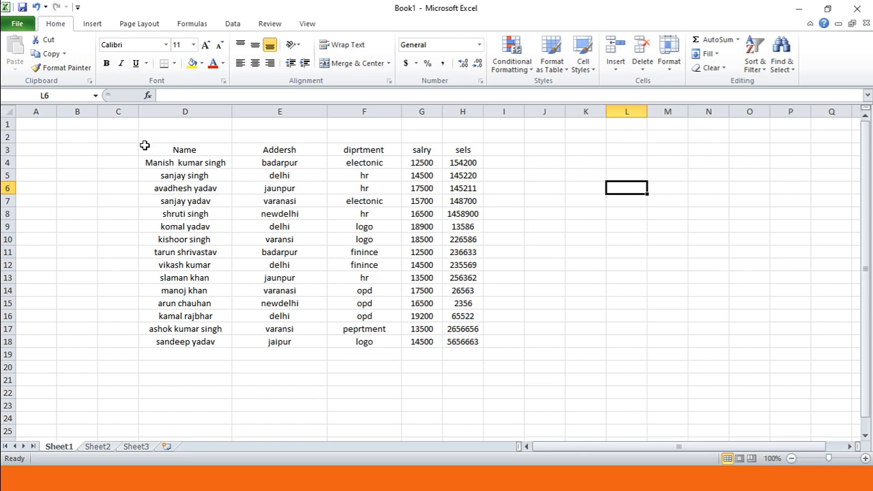
Step: Apply the Check Cell style to the header row D3:H3
left_click_drag(144, 145, 461, 151)
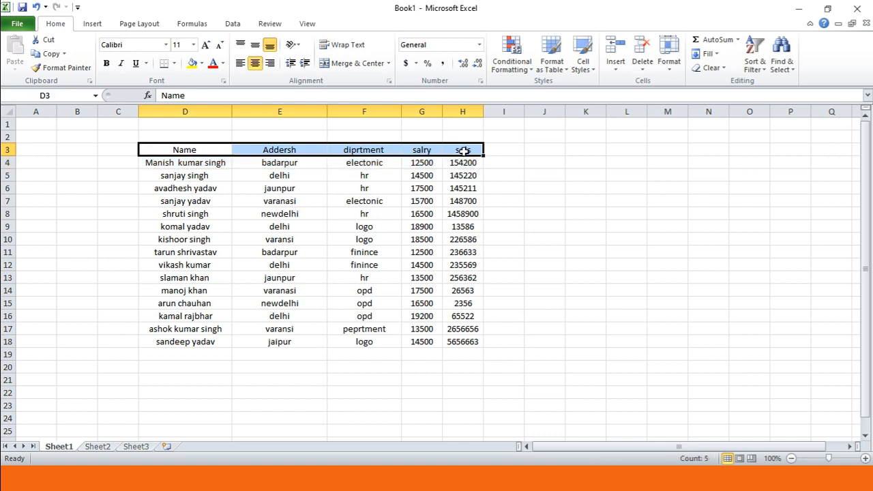
left_click(583, 60)
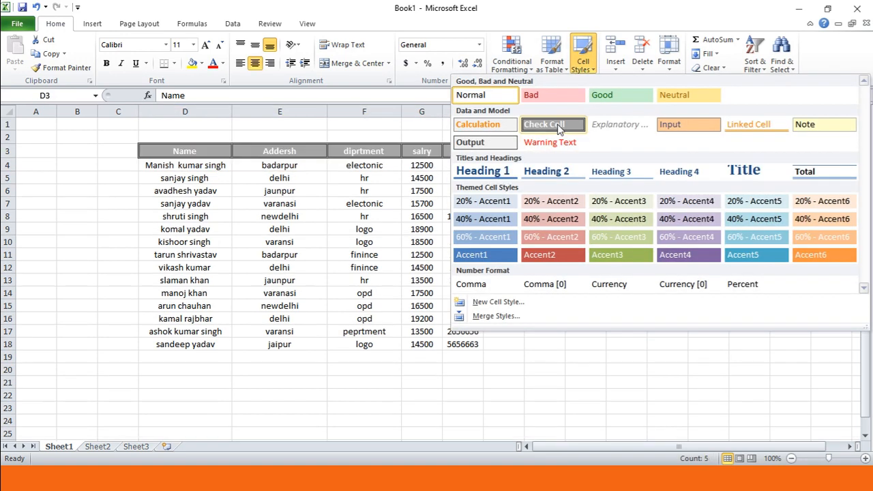
left_click(557, 124)
left_click(532, 264)
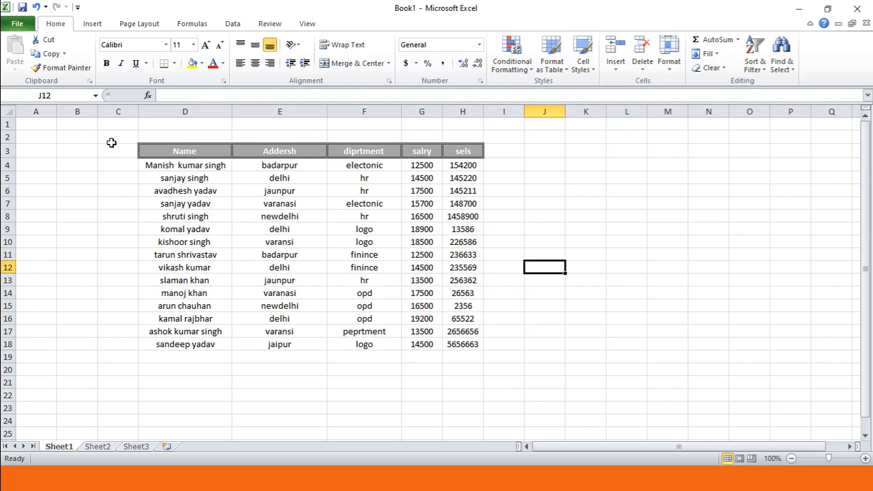
left_click(93, 25)
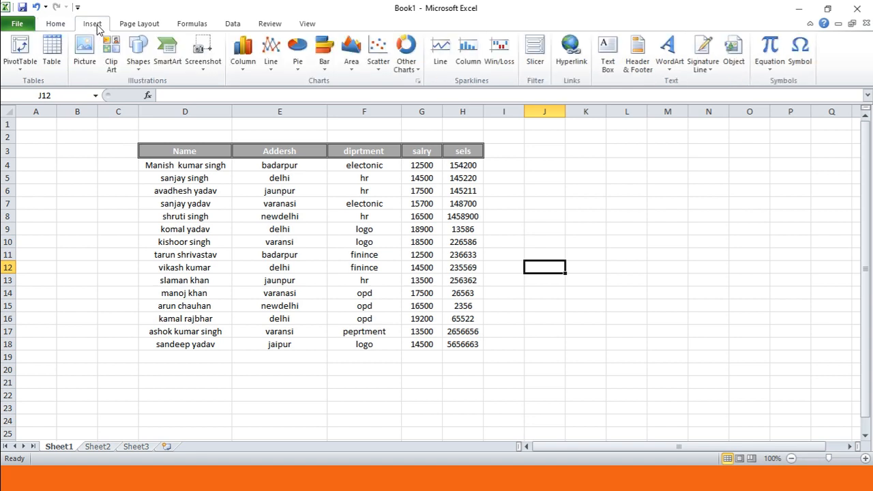
left_click(19, 68)
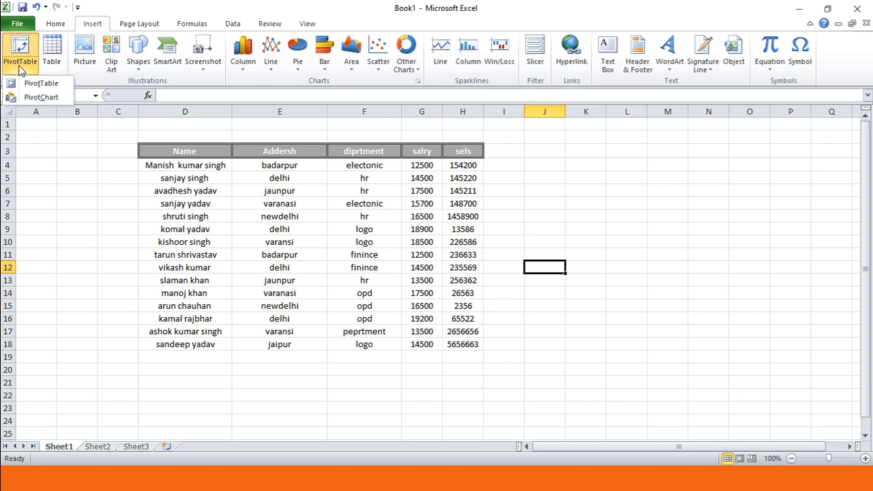
left_click(27, 84)
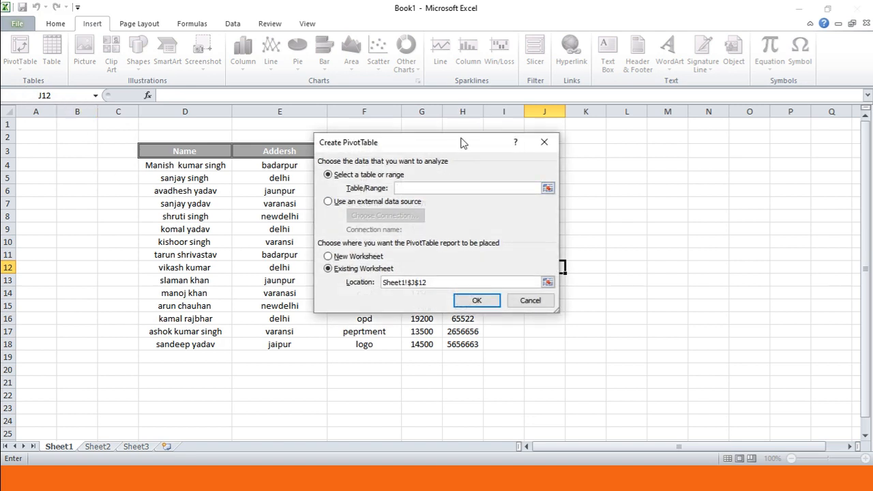
left_click_drag(459, 143, 602, 164)
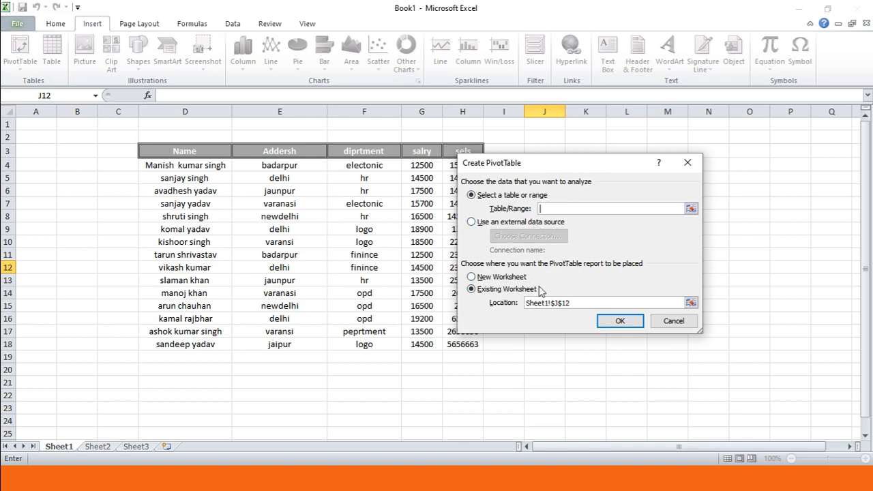
left_click(471, 277)
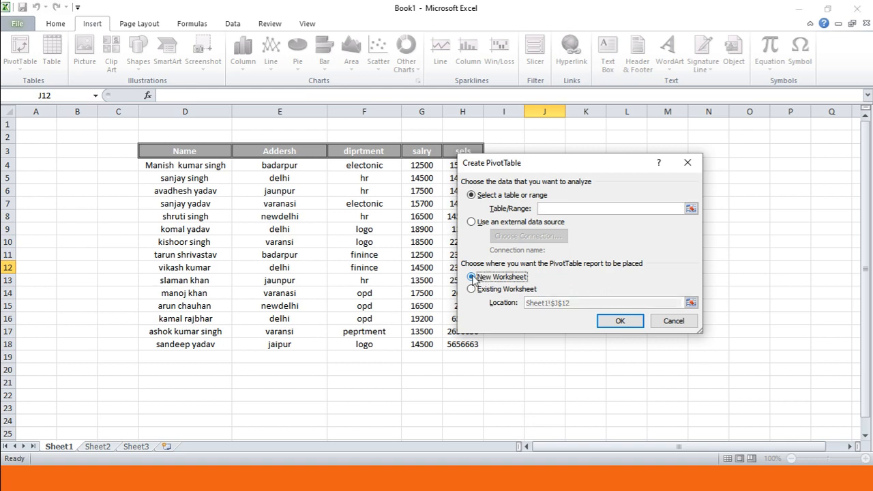
left_click(619, 324)
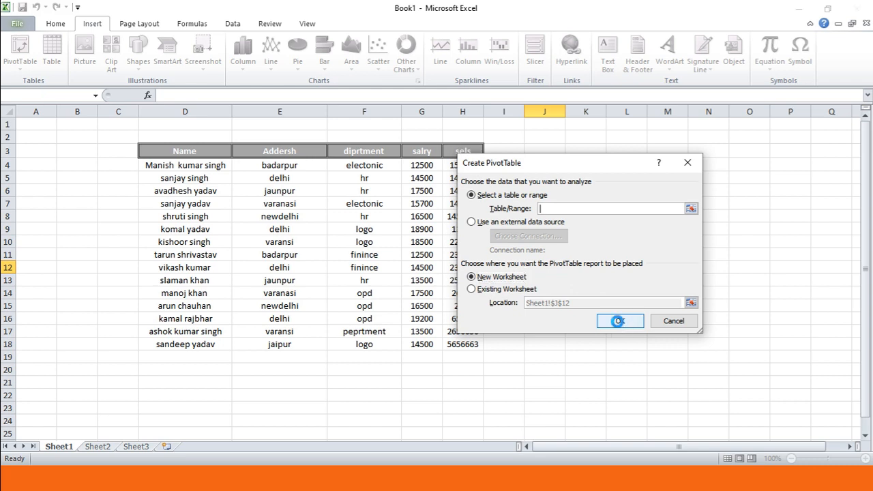
left_click(437, 272)
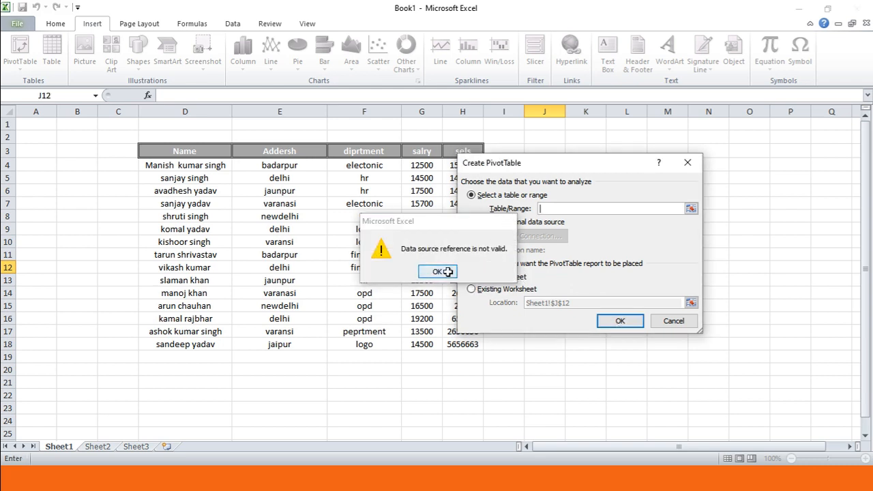
left_click_drag(135, 149, 464, 348)
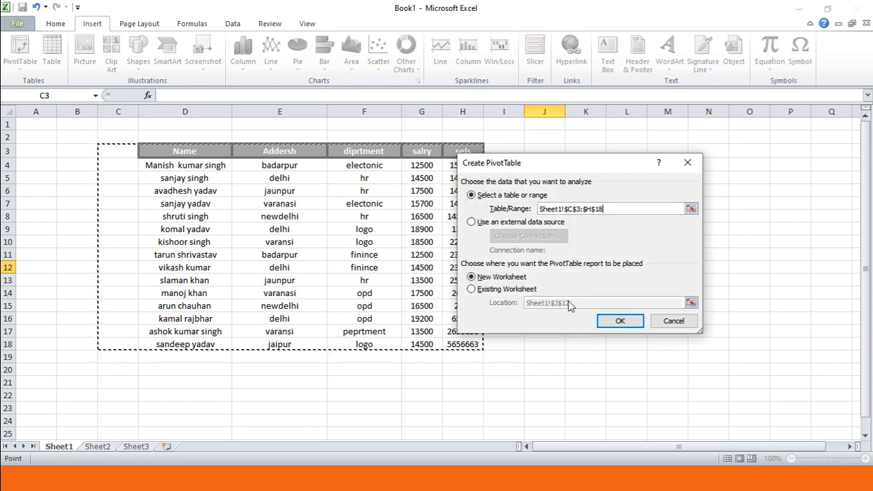
left_click(621, 321)
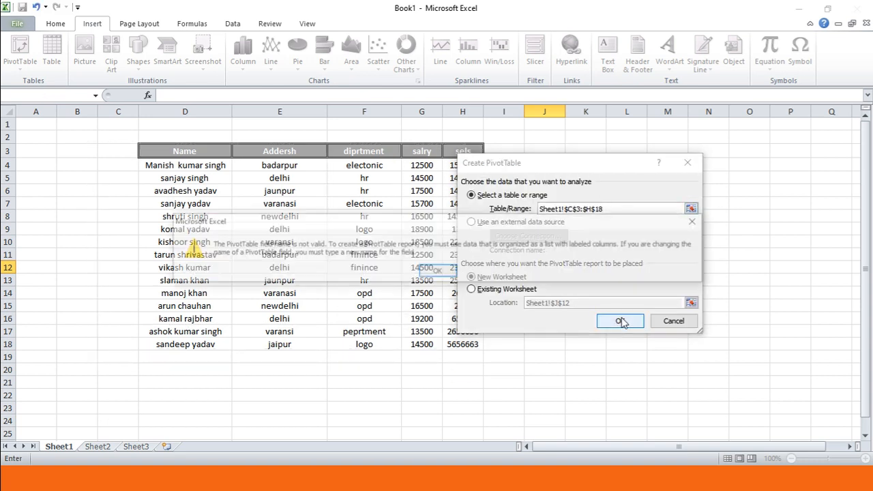
left_click(437, 272)
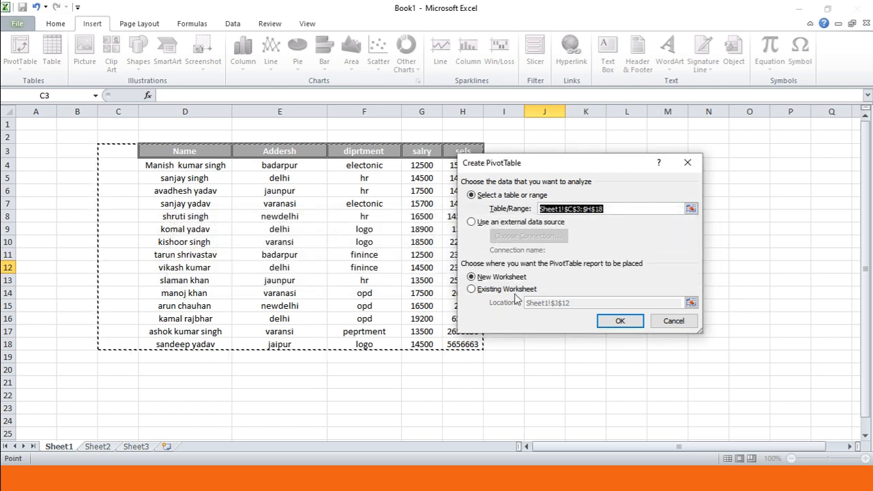
left_click(673, 320)
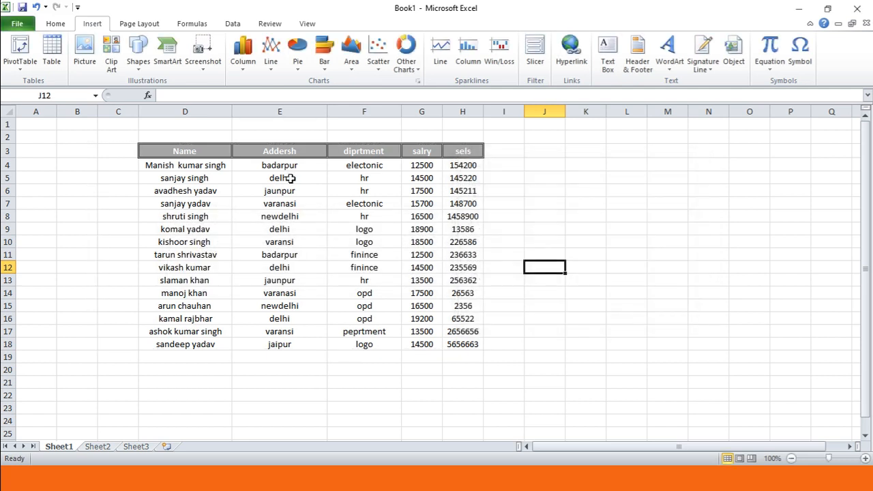
left_click(20, 64)
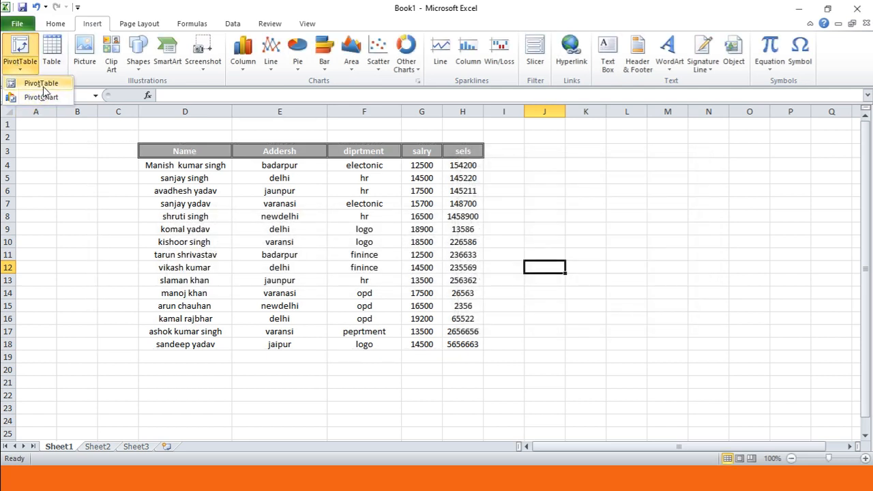
left_click(42, 85)
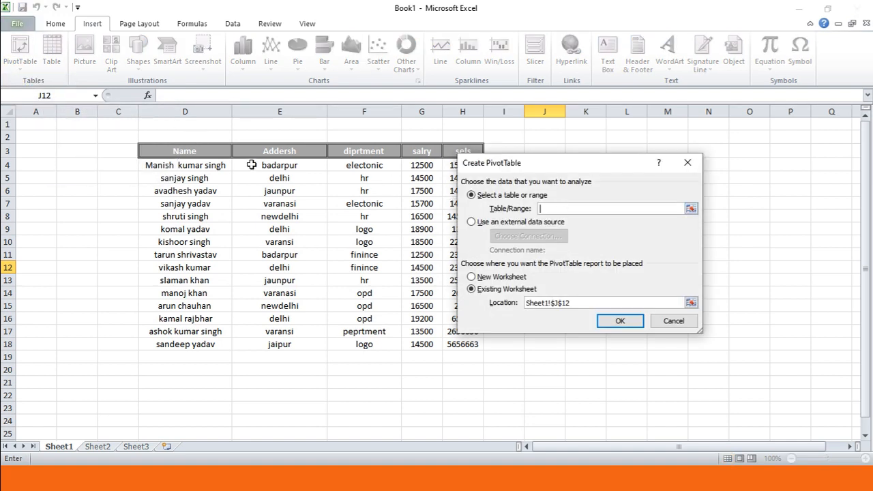
left_click_drag(143, 138, 505, 344)
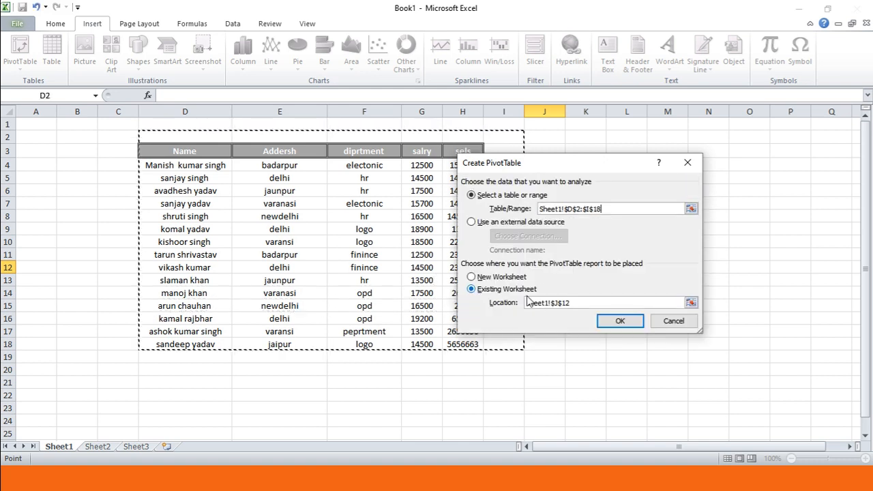
left_click(471, 277)
left_click(472, 277)
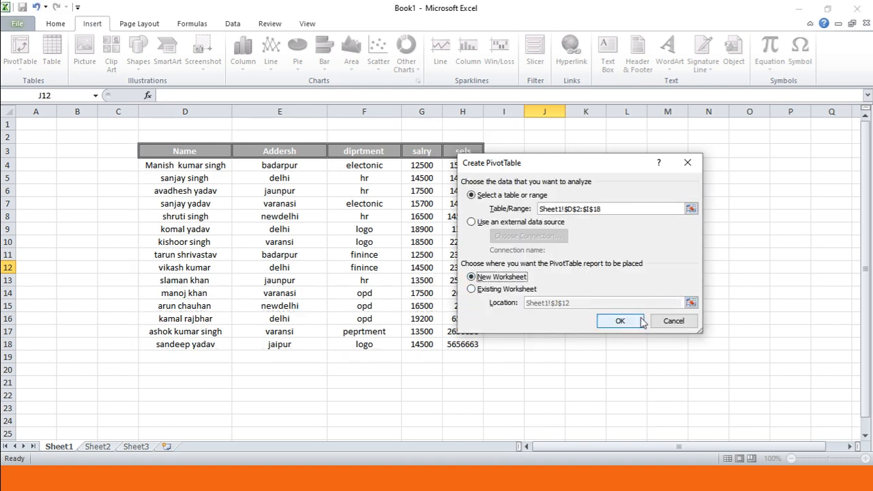
left_click(620, 322)
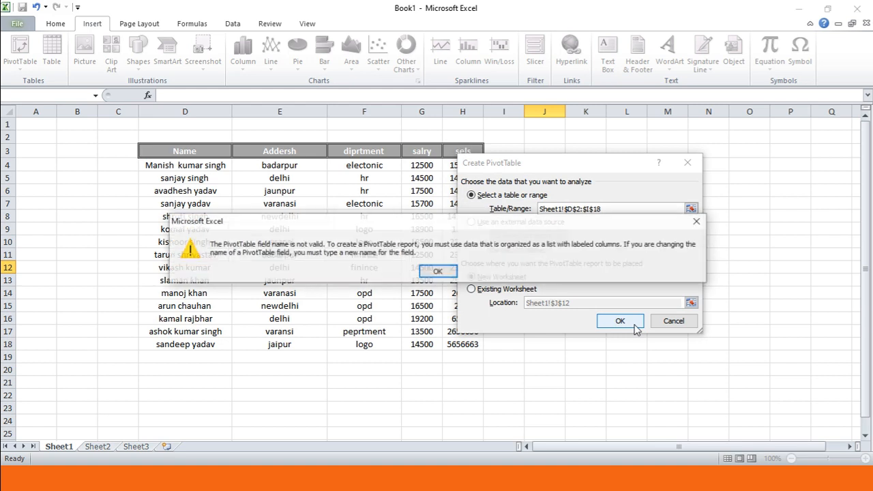
left_click(437, 272)
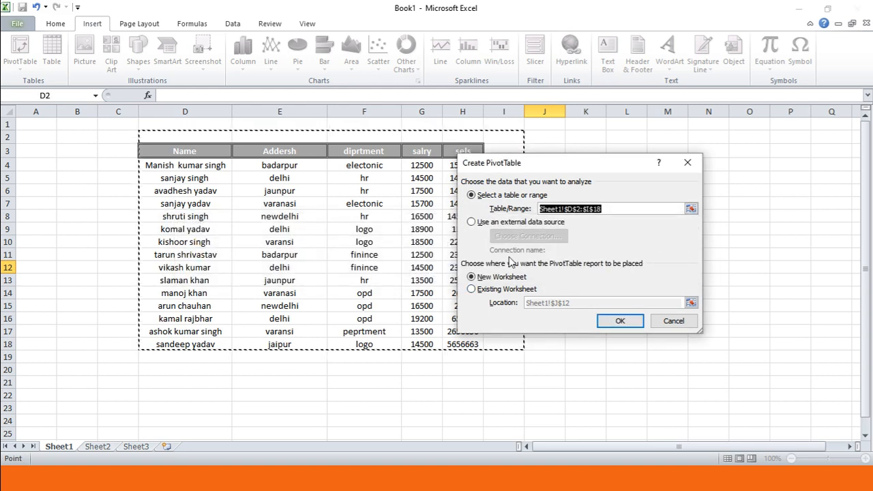
left_click(473, 290)
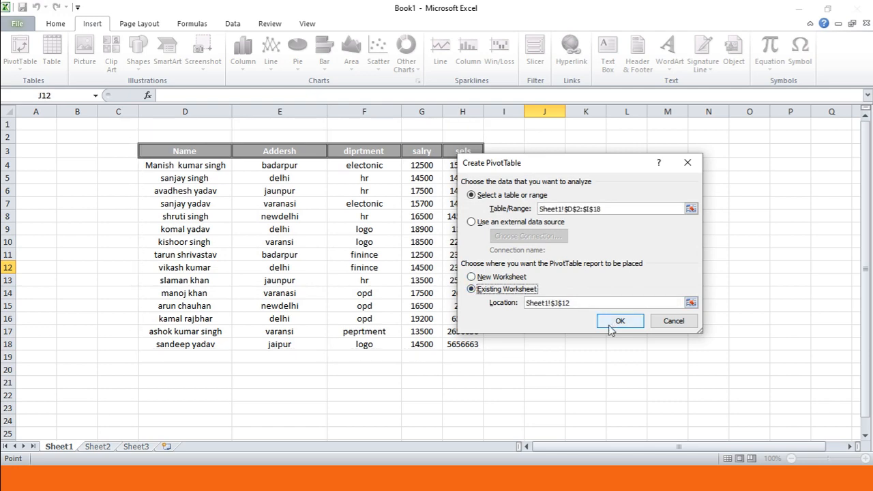
left_click(611, 326)
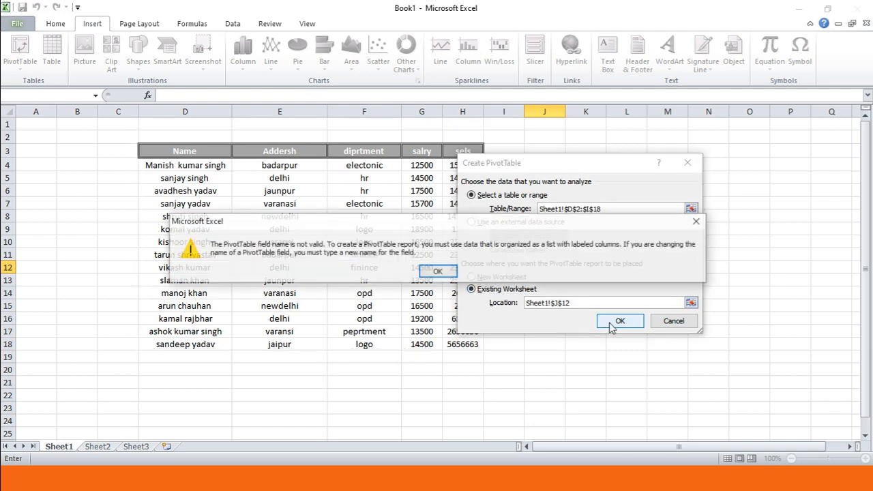
left_click(440, 273)
left_click(672, 320)
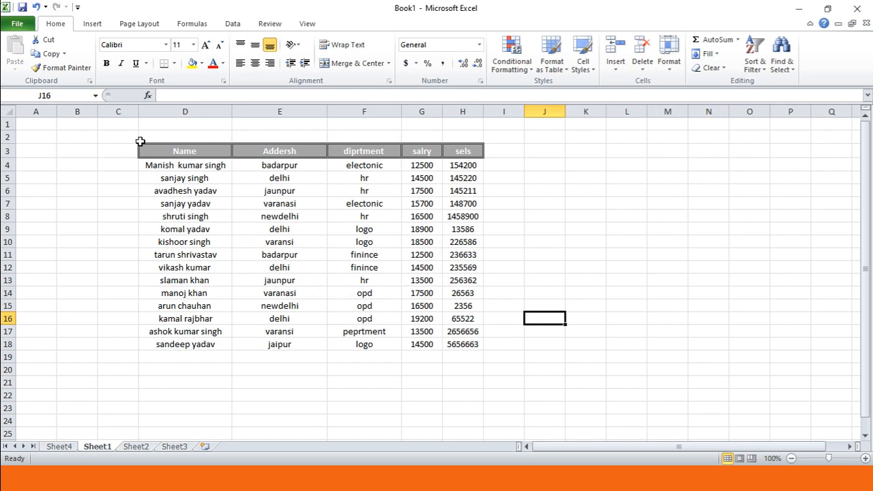
Step: Create a PivotTable on a new worksheet from the data range D3:H18 and place the Name field in the row labels
left_click_drag(140, 142, 457, 344)
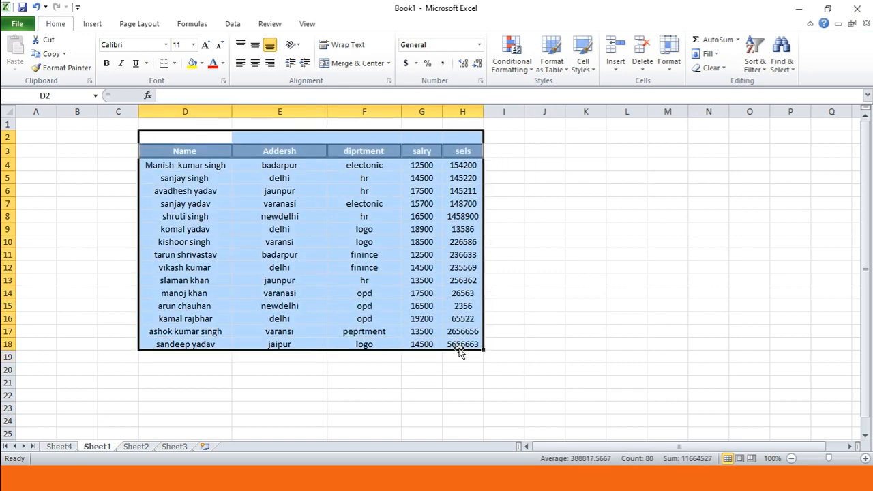
left_click(132, 148)
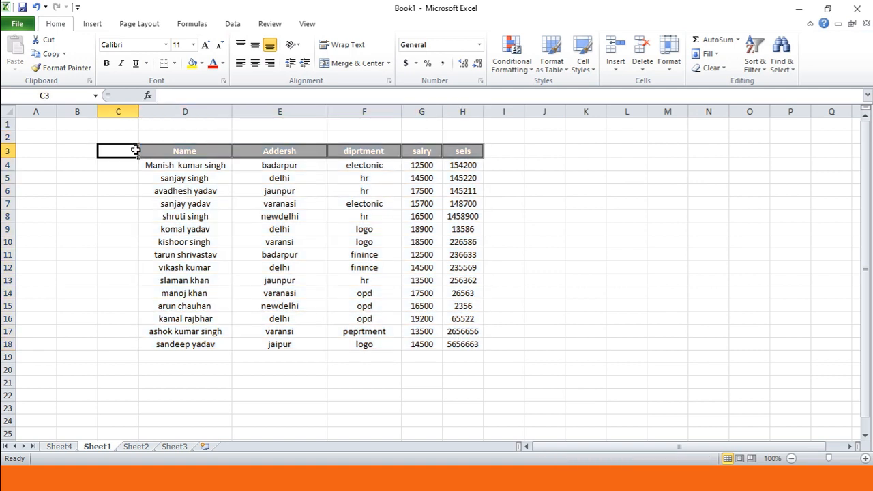
left_click_drag(142, 141, 238, 225)
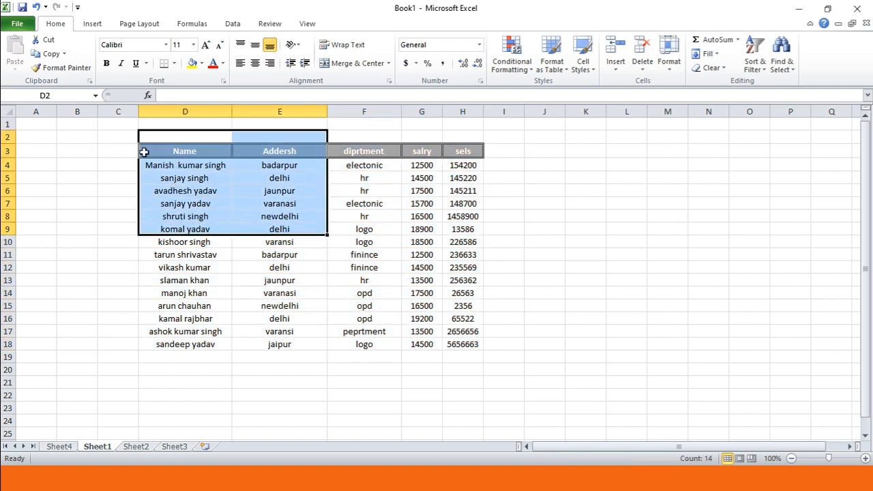
left_click_drag(141, 148, 472, 345)
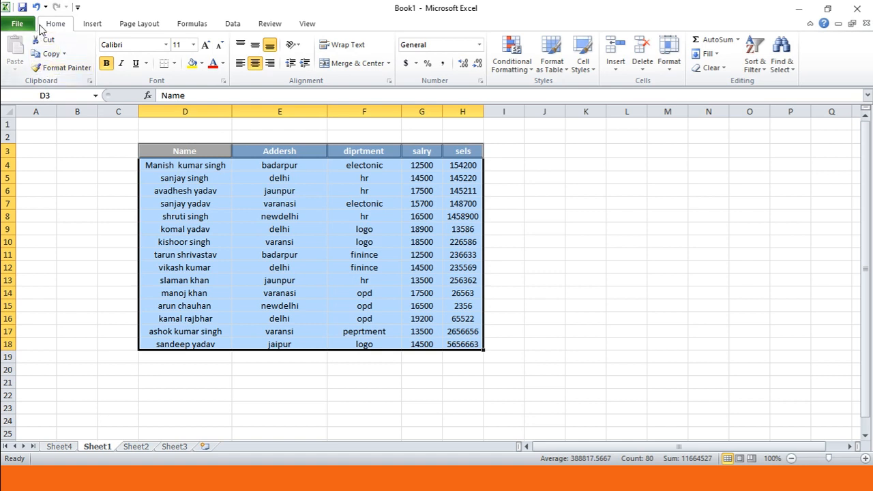
left_click(92, 23)
left_click(20, 69)
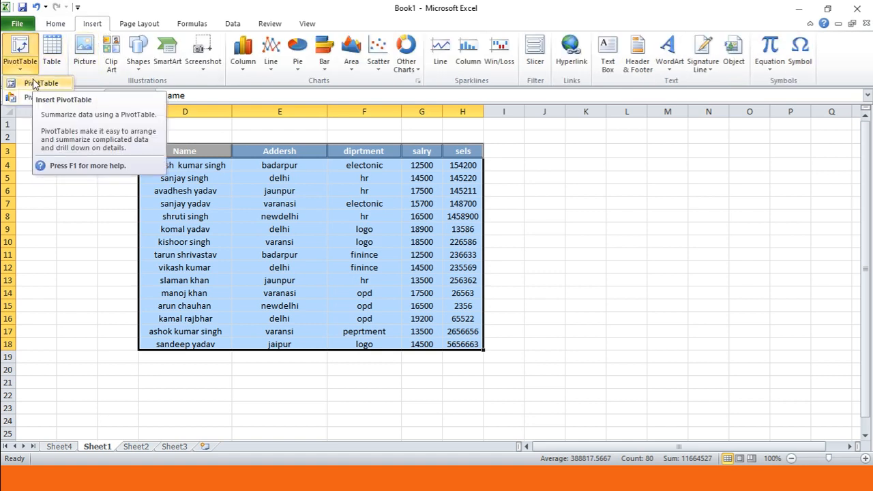
left_click(38, 83)
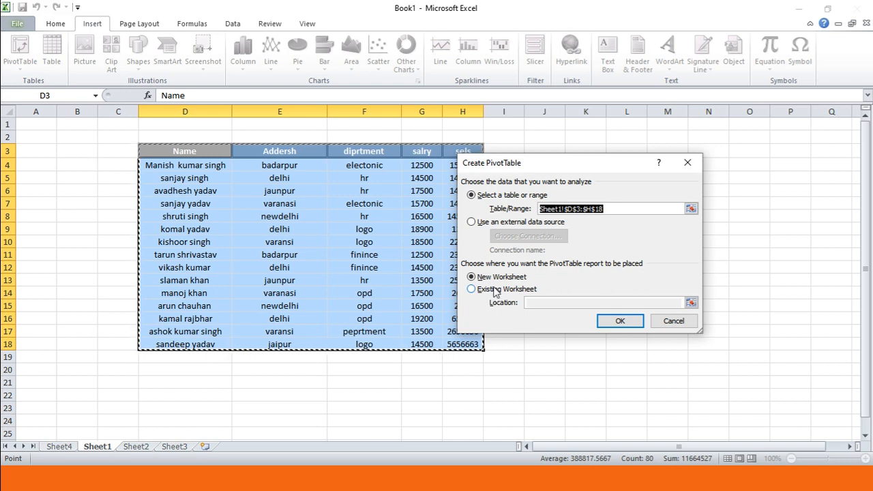
left_click(606, 316)
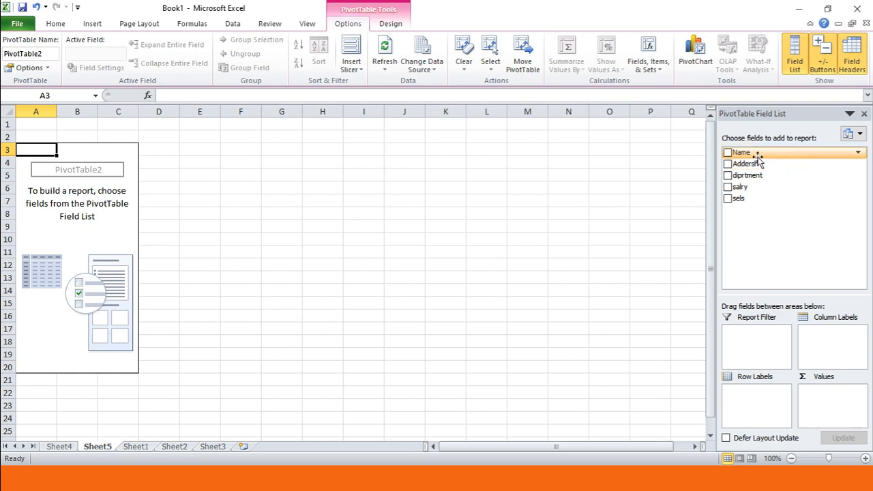
left_click_drag(757, 157, 743, 392)
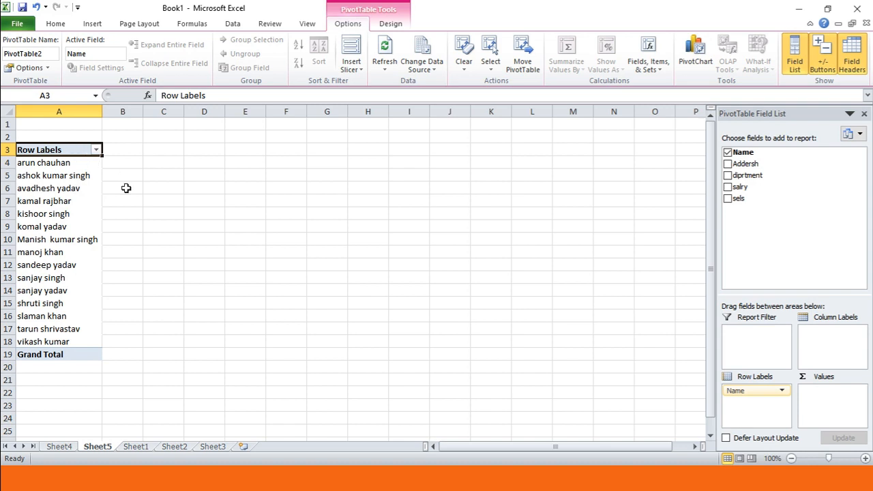
Step: Add the diprtment field to the row labels below Name and remove it again
left_click_drag(745, 181, 754, 406)
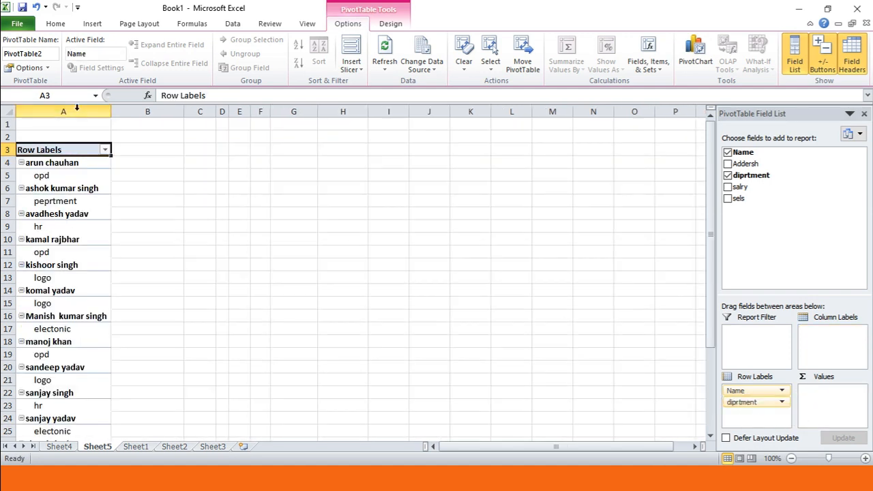
left_click(753, 407)
left_click_drag(753, 408, 745, 229)
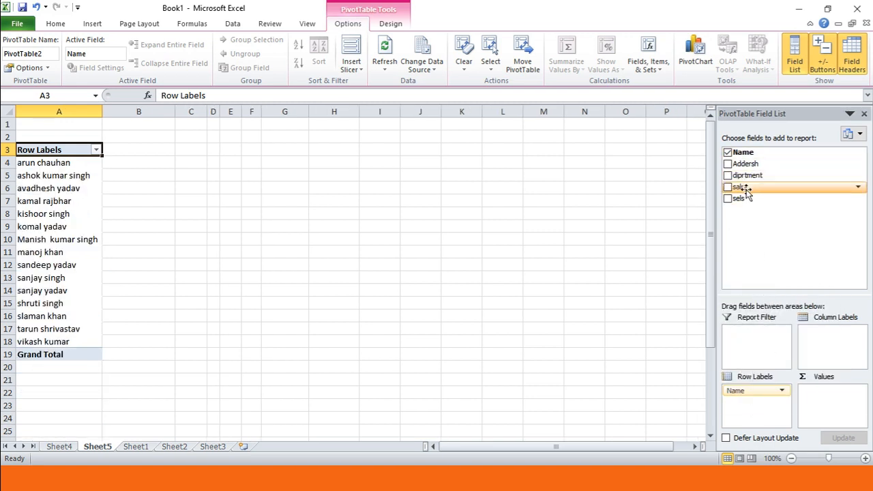
Step: Sum the salry field as the PivotTable's values and show all underlying records as a detail table on a separate sheet
left_click_drag(745, 193, 827, 407)
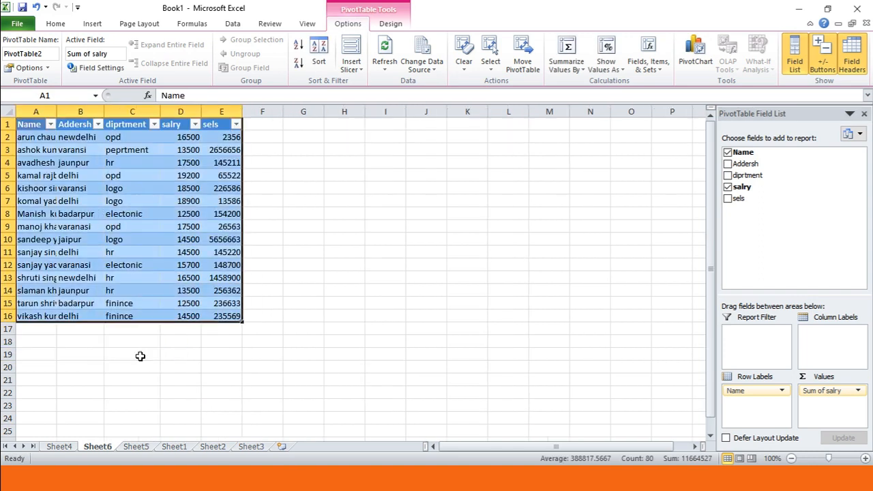
left_click(296, 133)
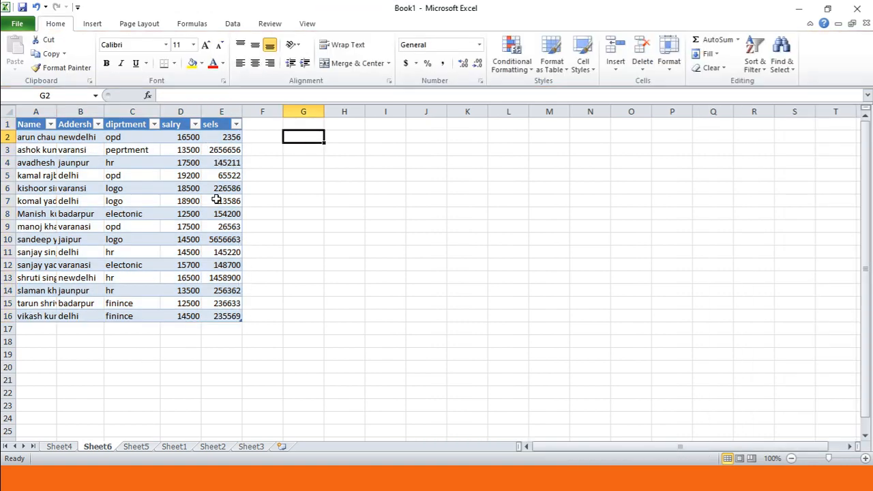
Step: Add the sels field to the values of the PivotTable on Sheet5, and clear all fields from the report
left_click(136, 447)
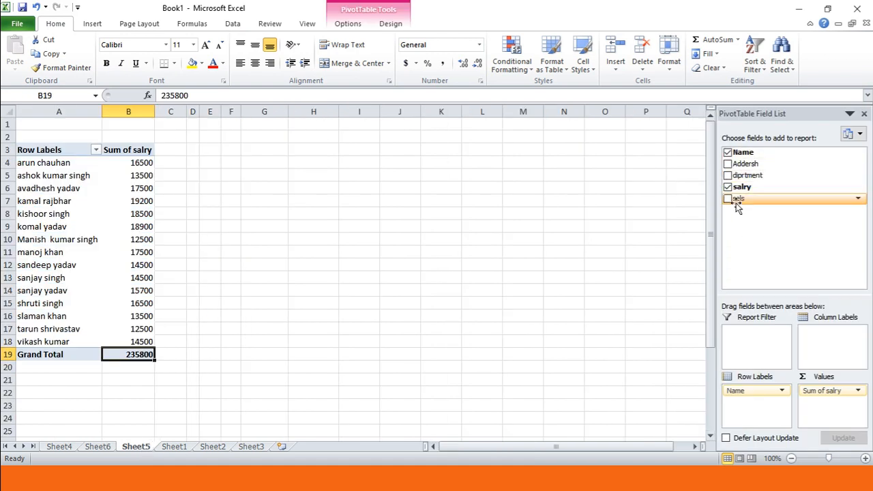
left_click_drag(736, 204, 803, 402)
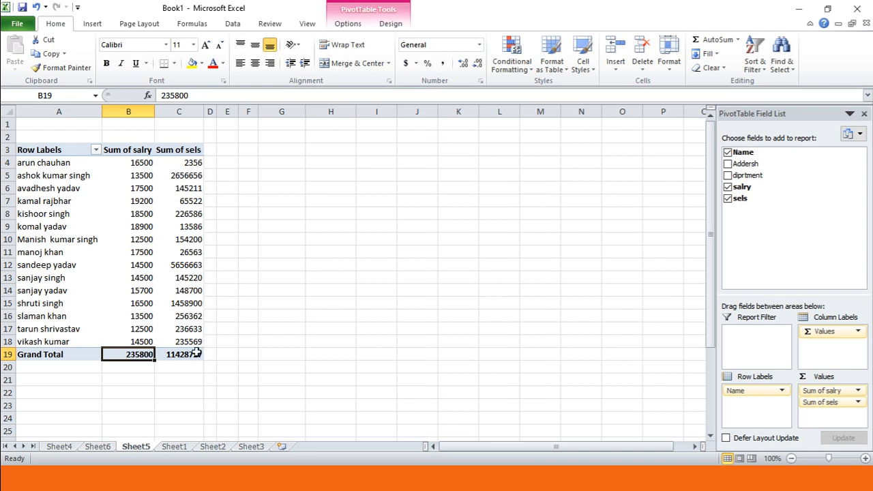
mouse_move(196, 352)
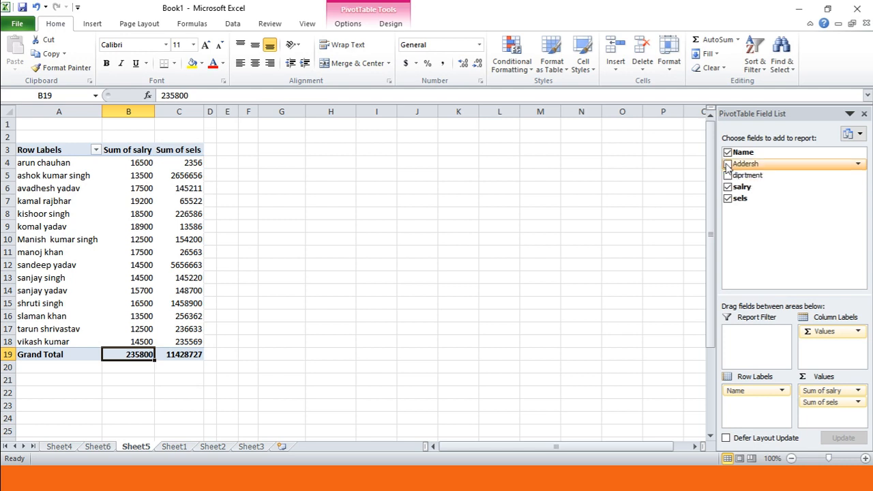
left_click_drag(814, 402, 762, 339)
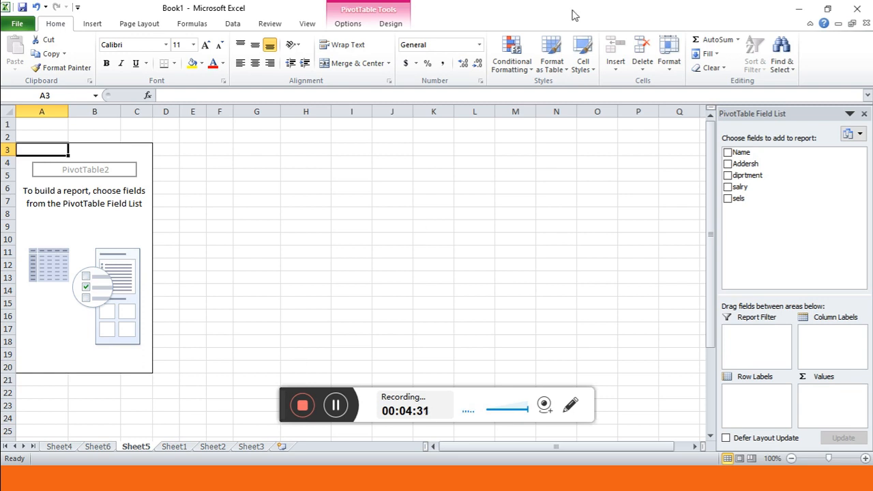
Step: Summarize sels by diprtment in the PivotTable, and undo both field placements
left_click_drag(769, 179, 749, 393)
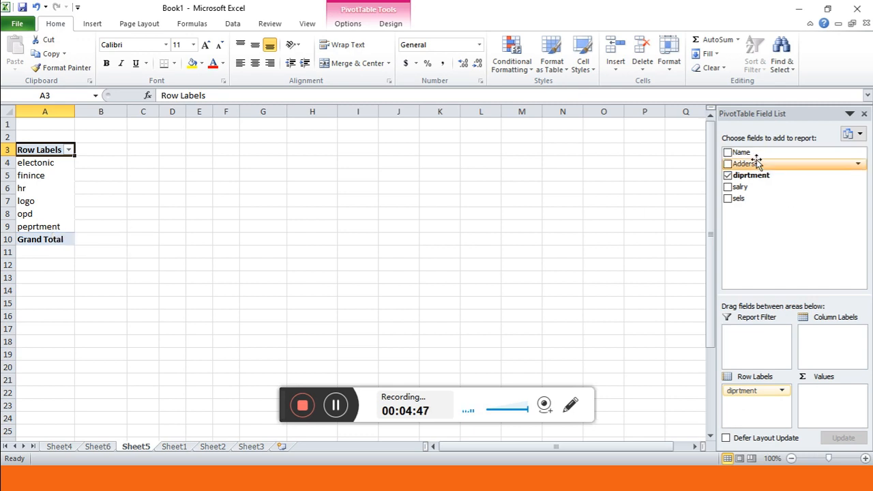
left_click_drag(752, 200, 835, 401)
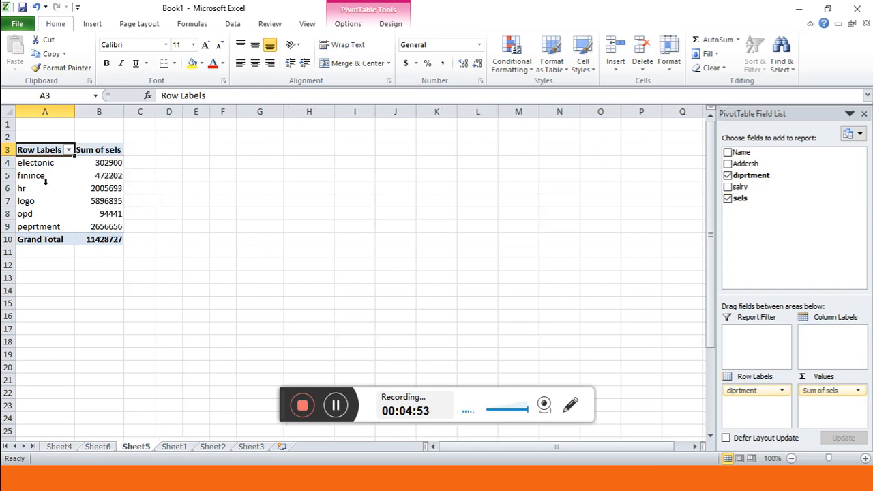
left_click(105, 242)
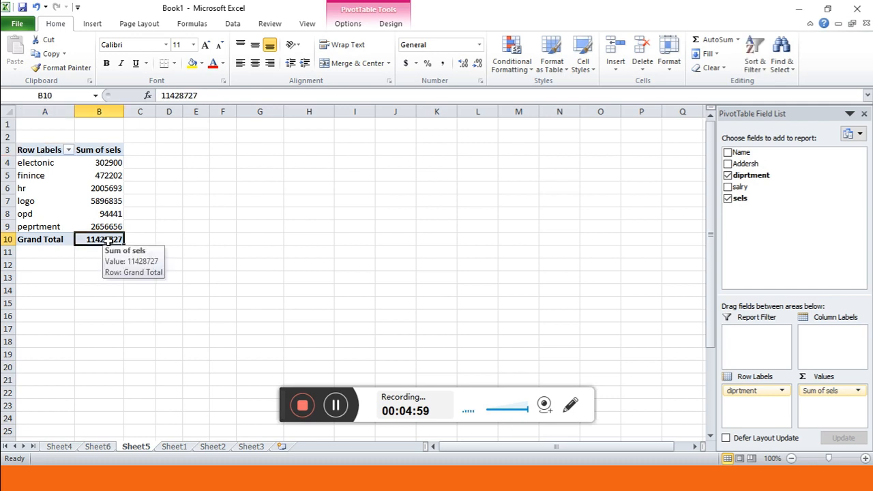
left_click(267, 202)
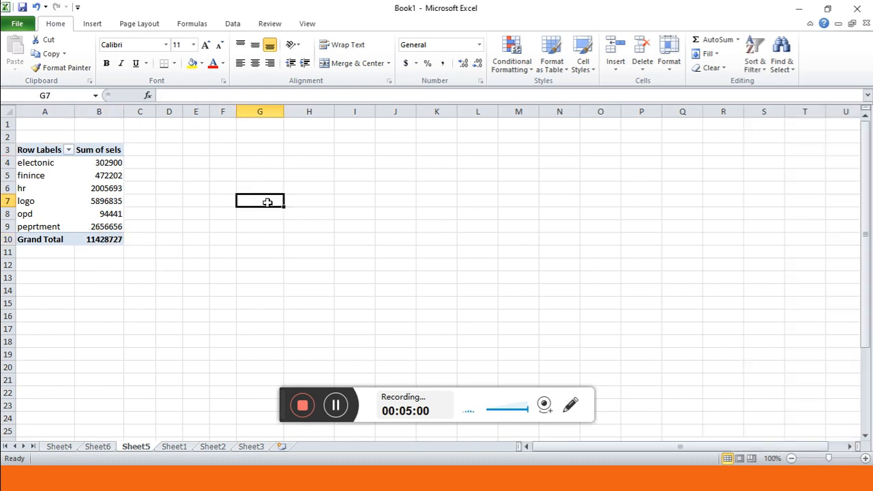
left_click(101, 184)
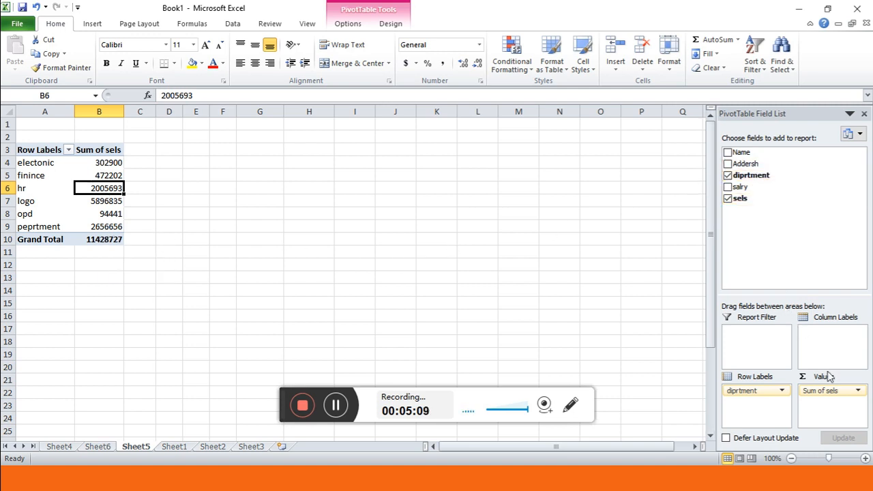
key("ctrl+z")
key("ctrl+z")
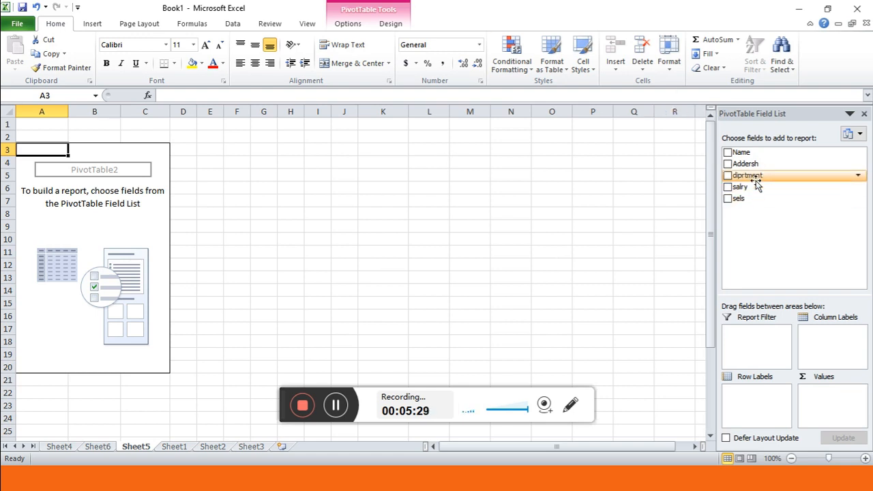
Step: Place diprtment in the PivotTable's row labels and sum the sels field as its values
left_click_drag(750, 176, 758, 406)
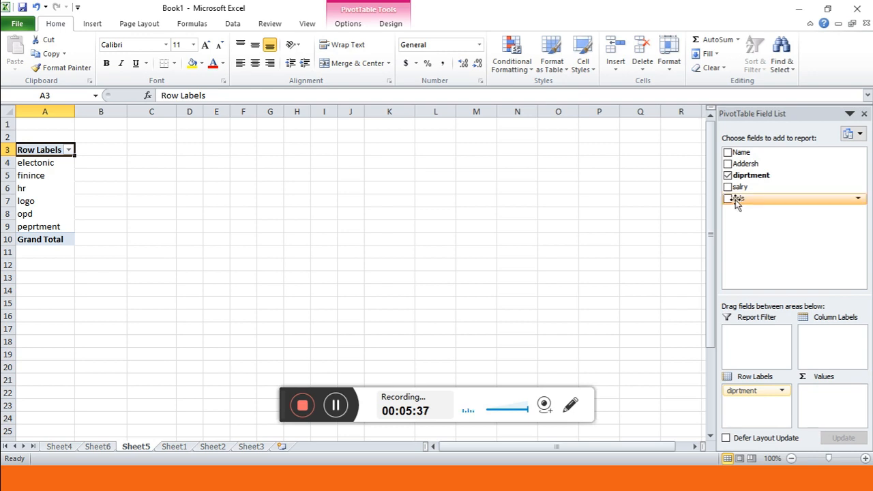
left_click_drag(738, 198, 814, 395)
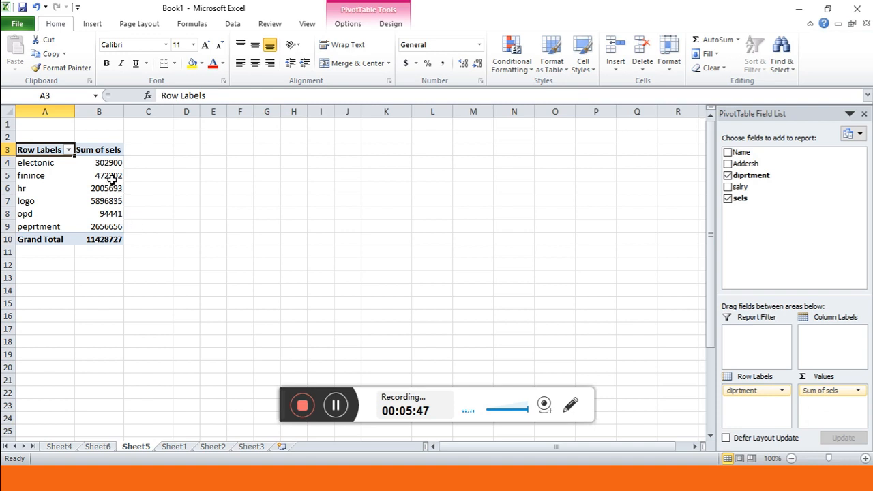
mouse_move(113, 171)
Step: Filter the PivotTable's row labels to show only the electonic department
left_click(68, 151)
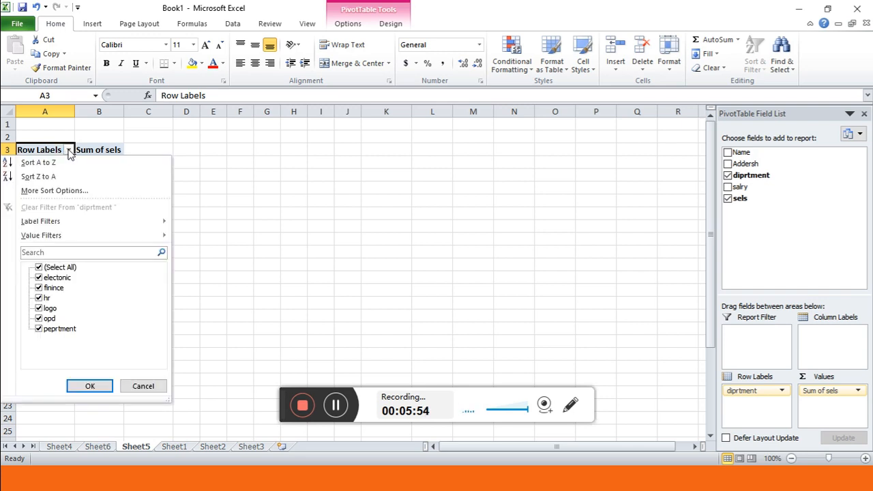
left_click(43, 268)
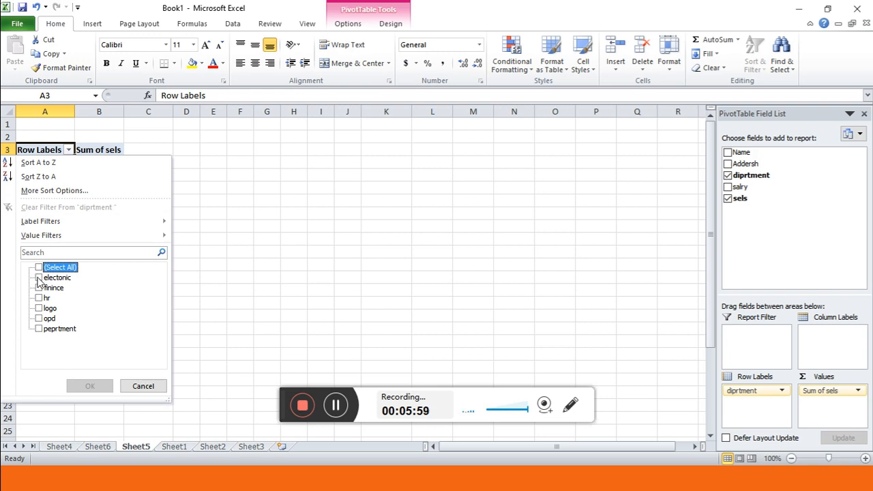
left_click(39, 278)
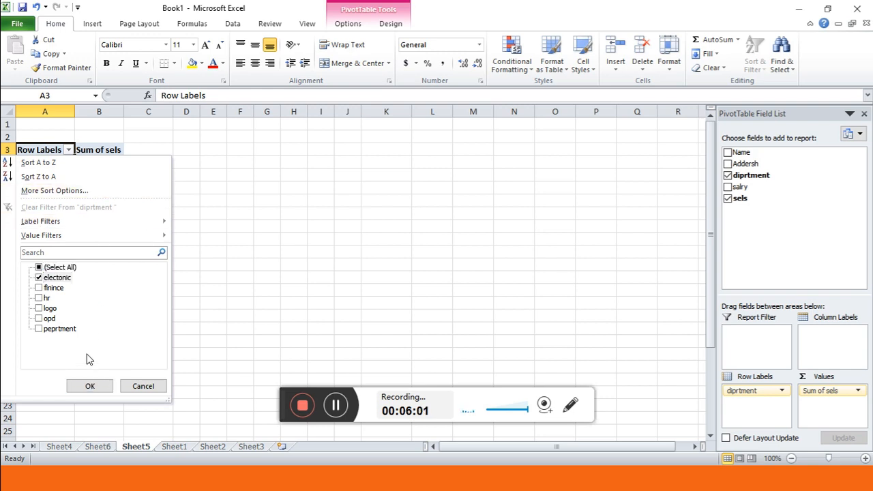
left_click(89, 386)
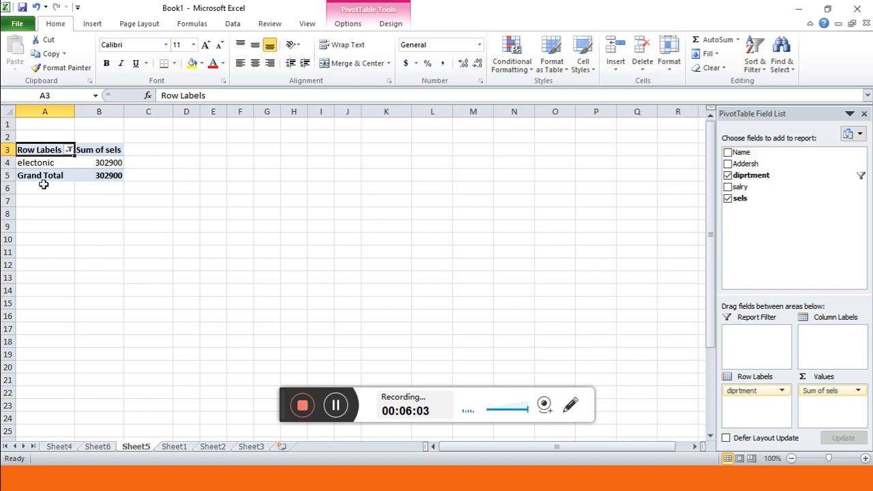
Step: Show the records behind the electonic sum of sels as a detail table on a separate sheet
double_click(113, 169)
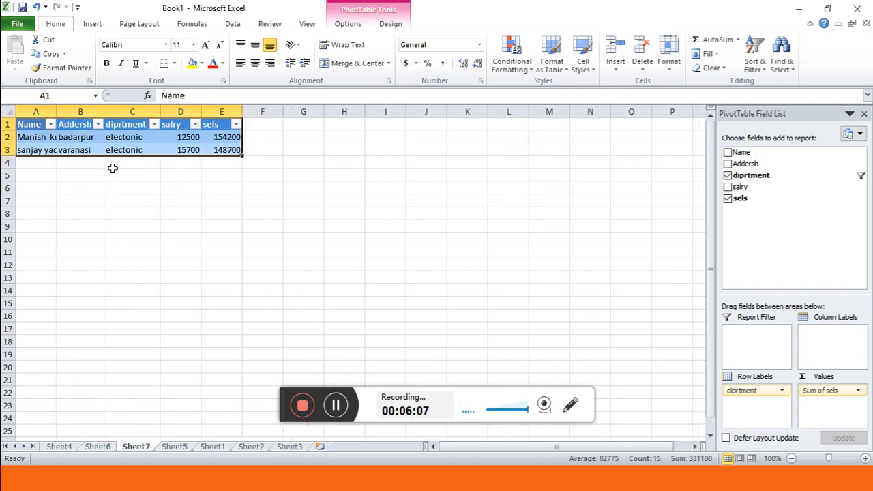
left_click(232, 187)
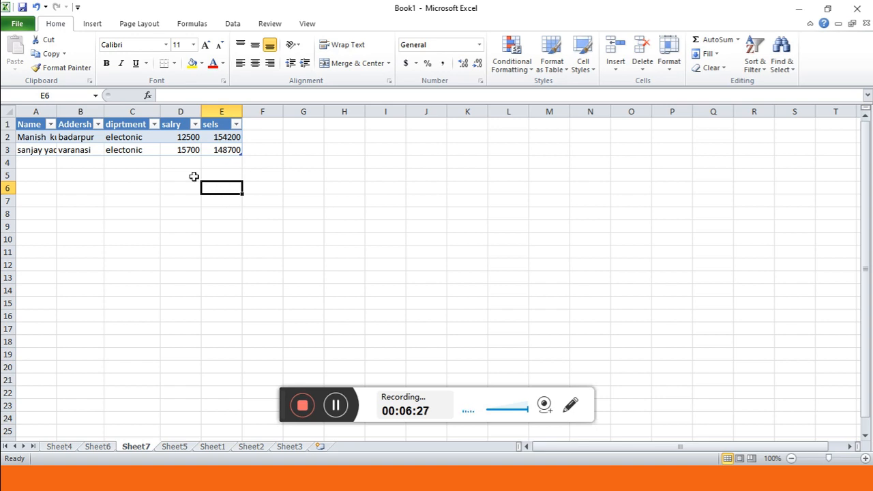
left_click(169, 138)
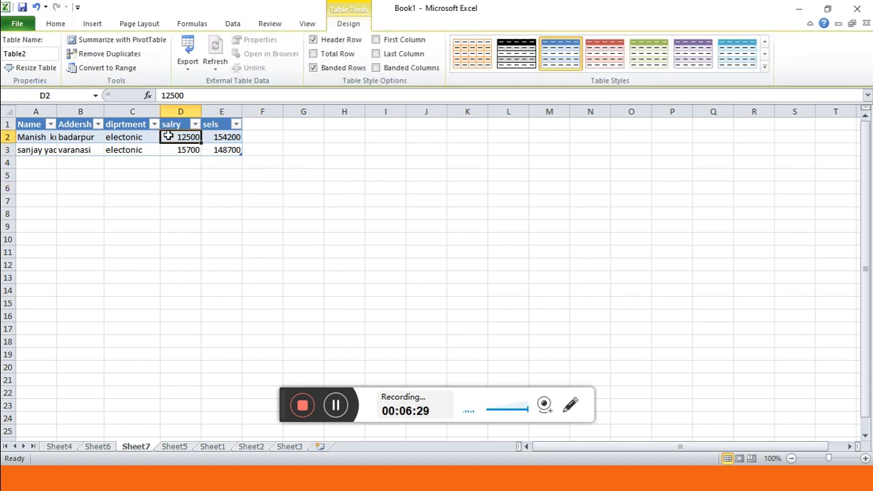
double_click(168, 137)
key("Escape")
Step: On Sheet5, remove diprtment from the PivotTable's row labels and place the Name field in the report filter
left_click(97, 446)
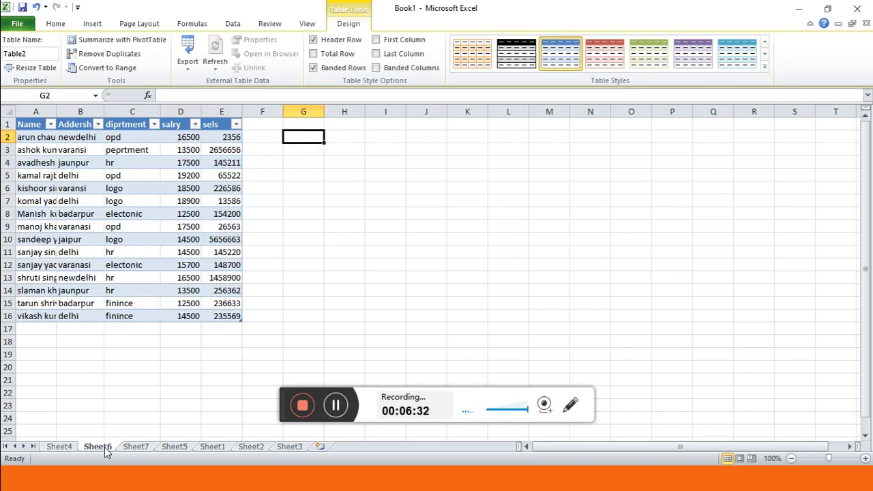
left_click(175, 447)
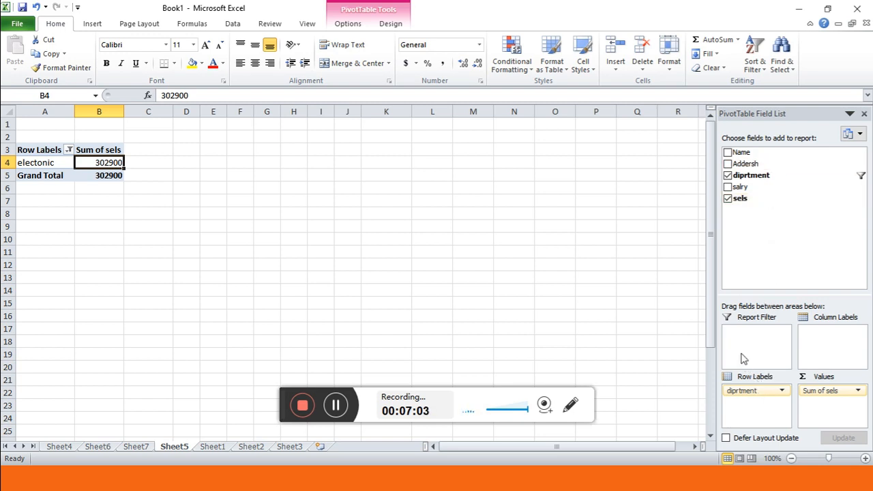
left_click_drag(742, 395, 750, 199)
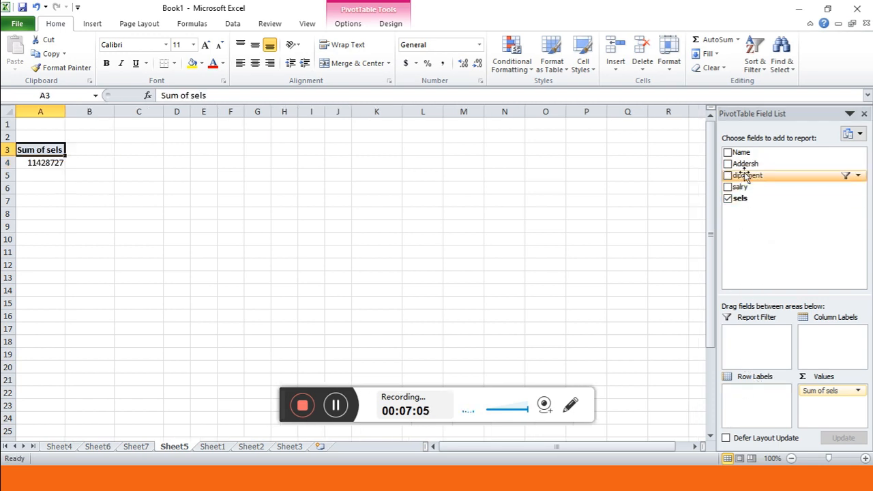
left_click_drag(738, 159, 732, 252)
left_click_drag(733, 348, 742, 345)
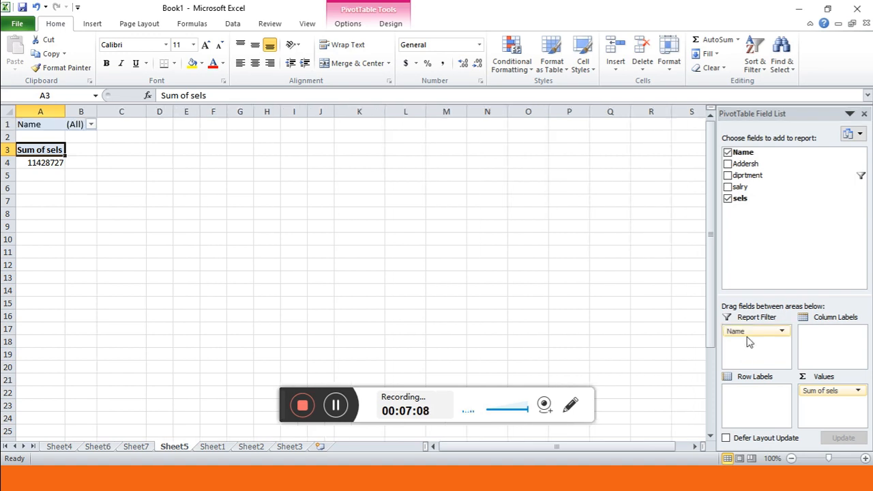
Step: Set the Name report filter to the second employee in the list
left_click(90, 125)
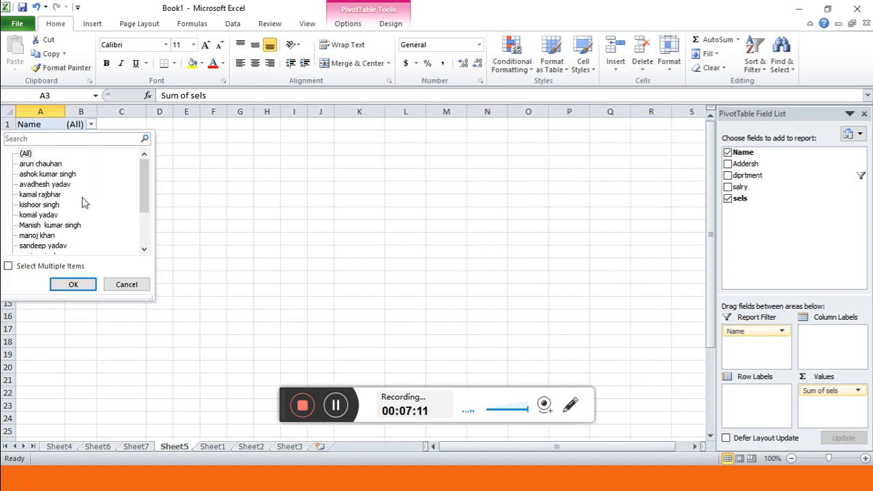
left_click(57, 176)
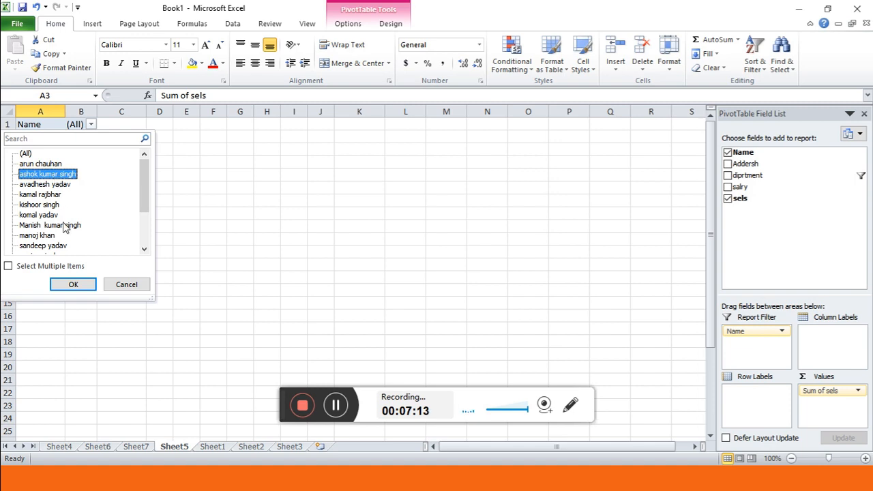
left_click(89, 286)
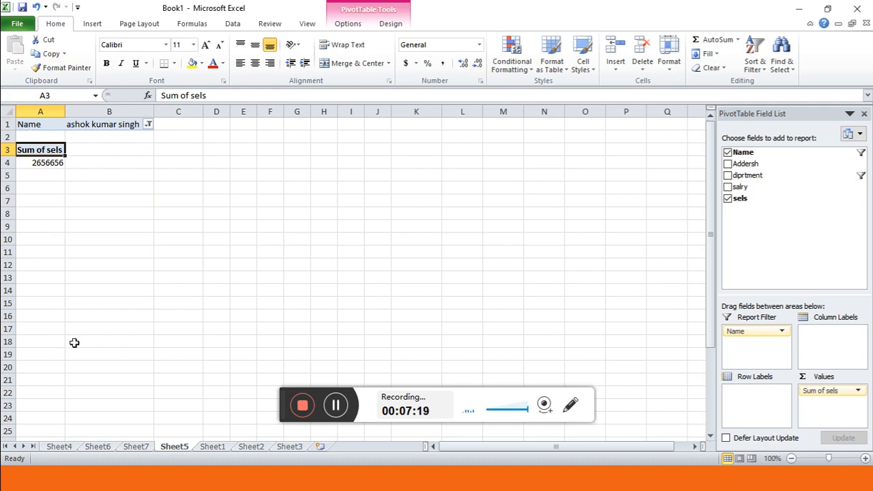
left_click(167, 150)
left_click(272, 150)
left_click(320, 161)
left_click(350, 159)
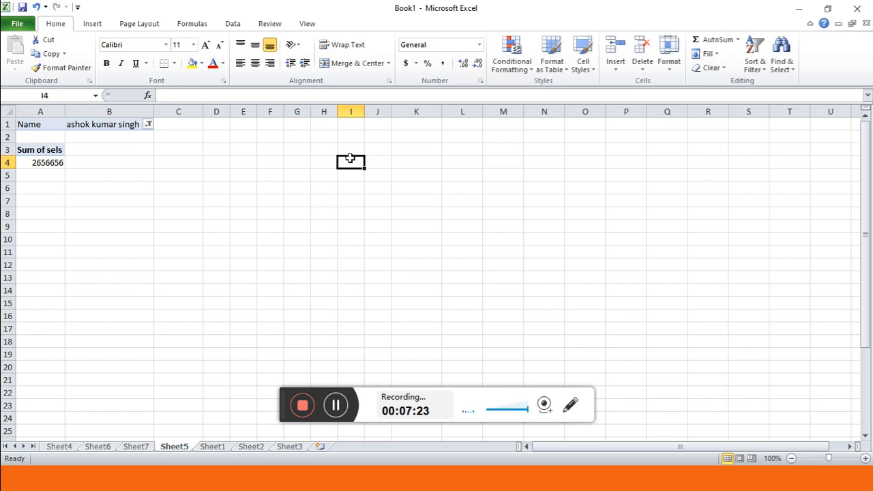
left_click(416, 162)
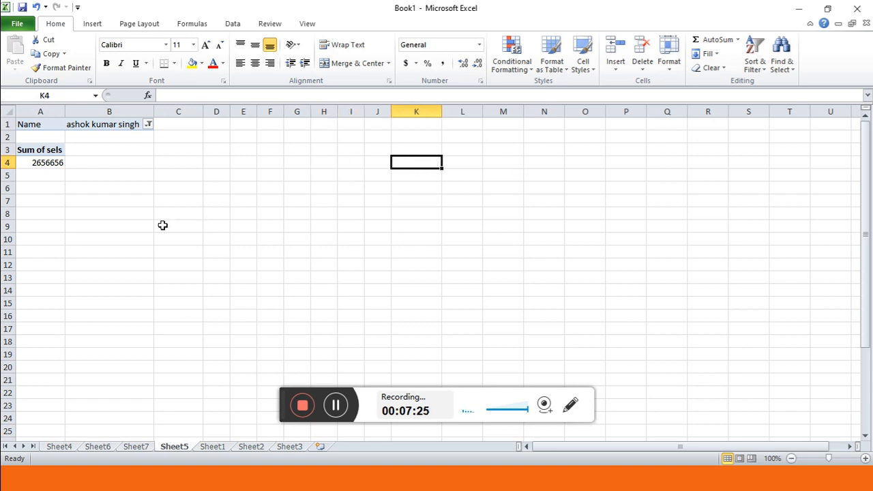
left_click(44, 213)
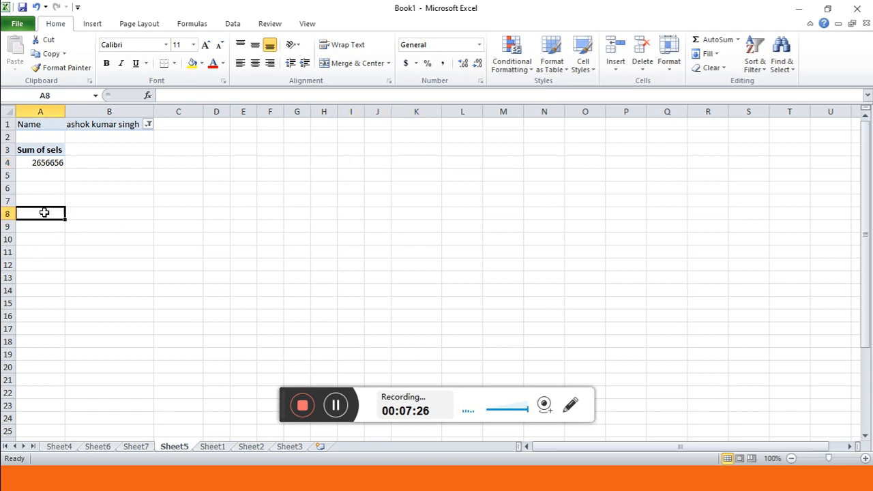
left_click(48, 162)
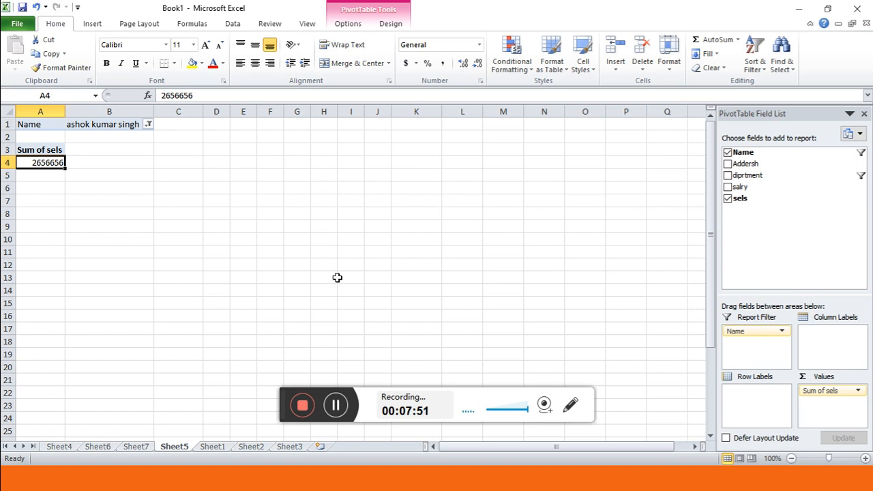
key("Delete")
left_click(430, 272)
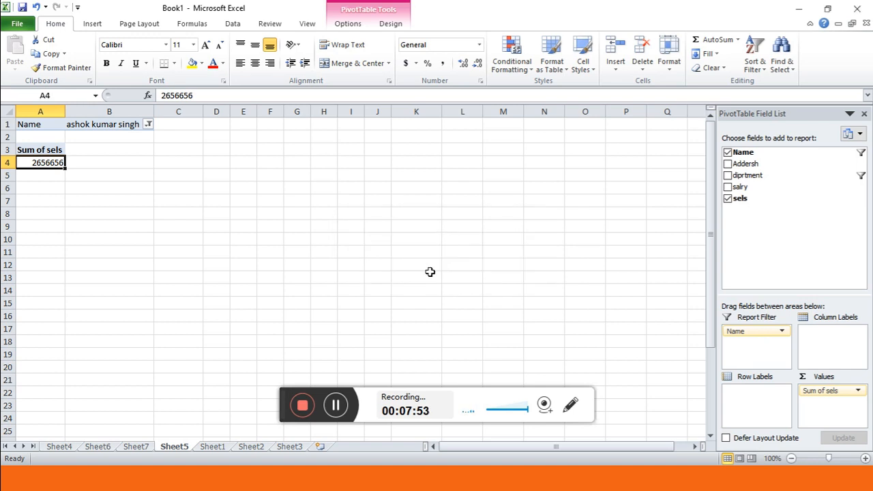